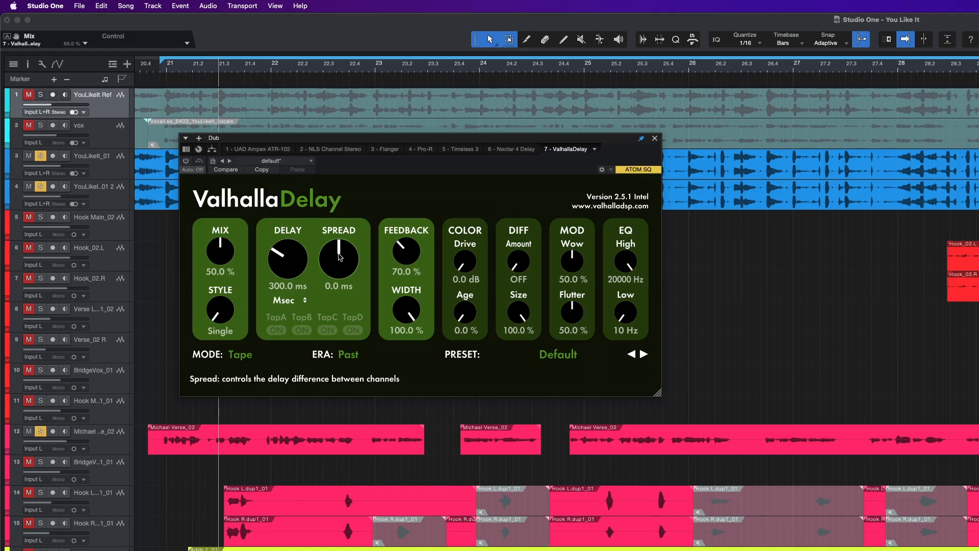
- Set the ValhallaDelay delay sync to Note
{"action": "left_click", "coordinate": [289, 306]}
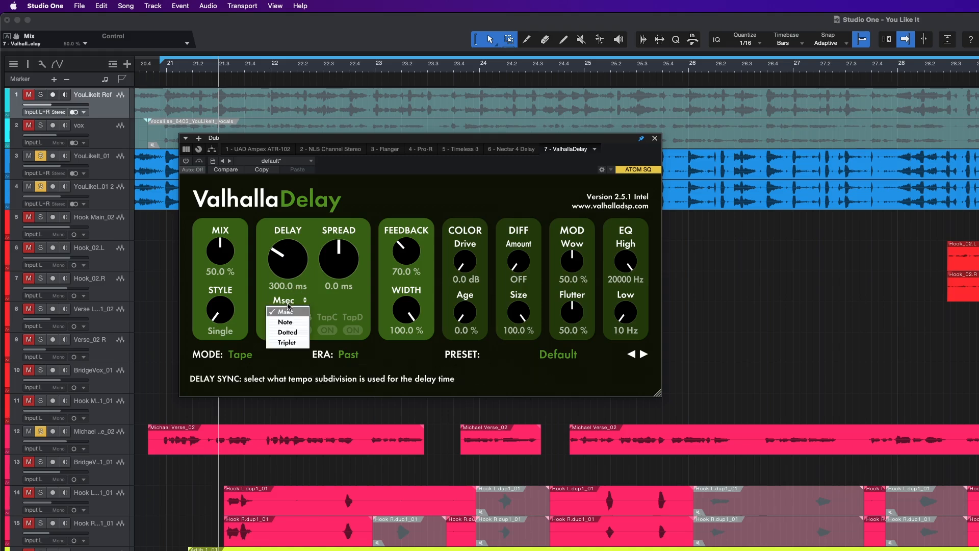
{"action": "left_click", "coordinate": [285, 322]}
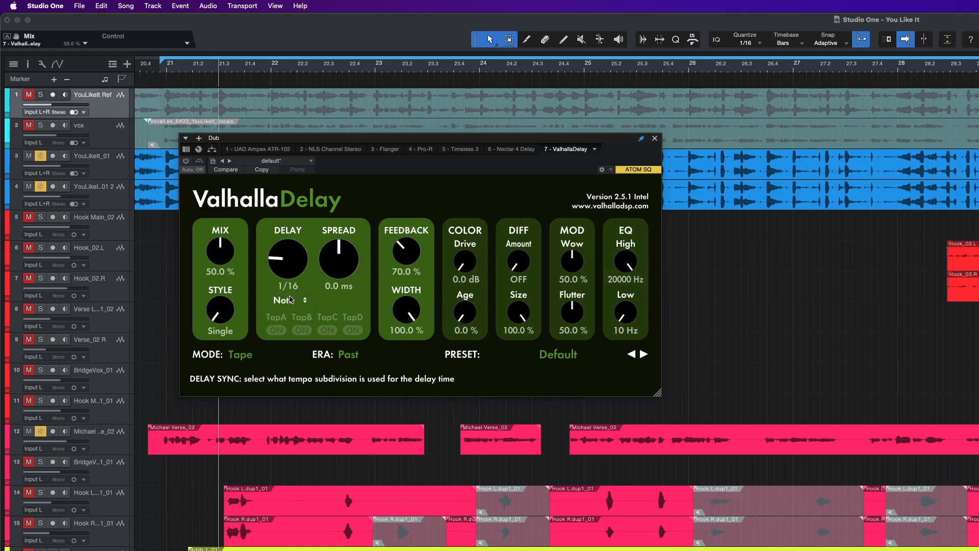
{"action": "left_click", "coordinate": [291, 302]}
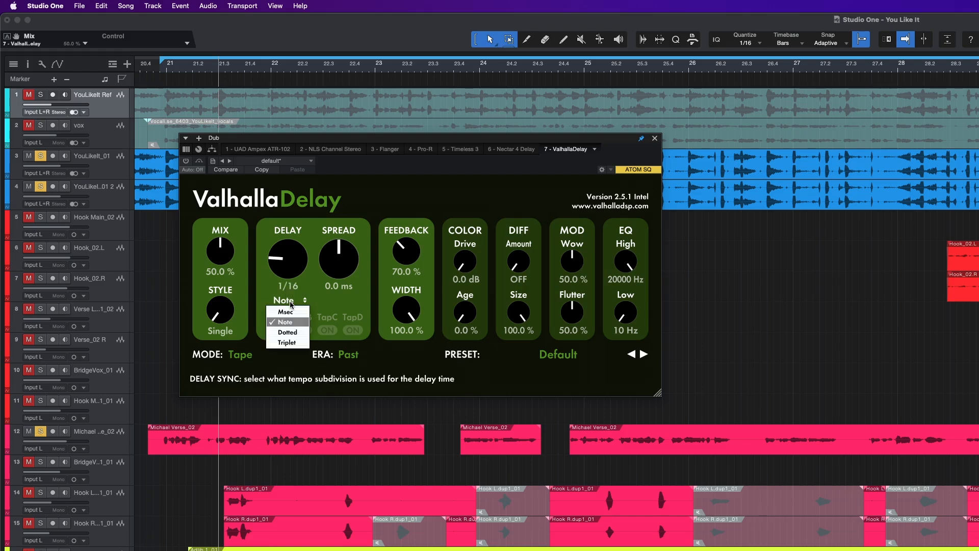
{"action": "left_click", "coordinate": [296, 255]}
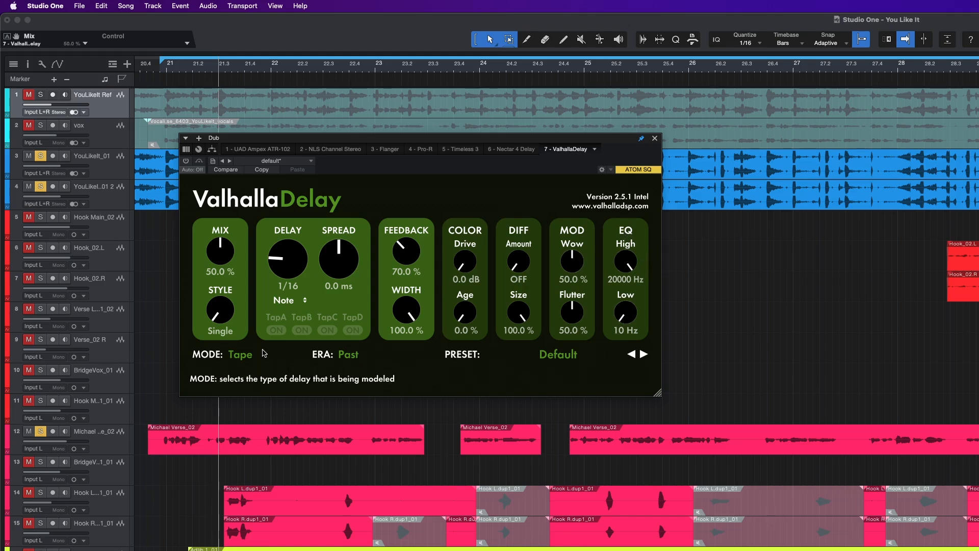
- Examine the available Mode, Era and Preset options of the delay
{"action": "left_click", "coordinate": [244, 356]}
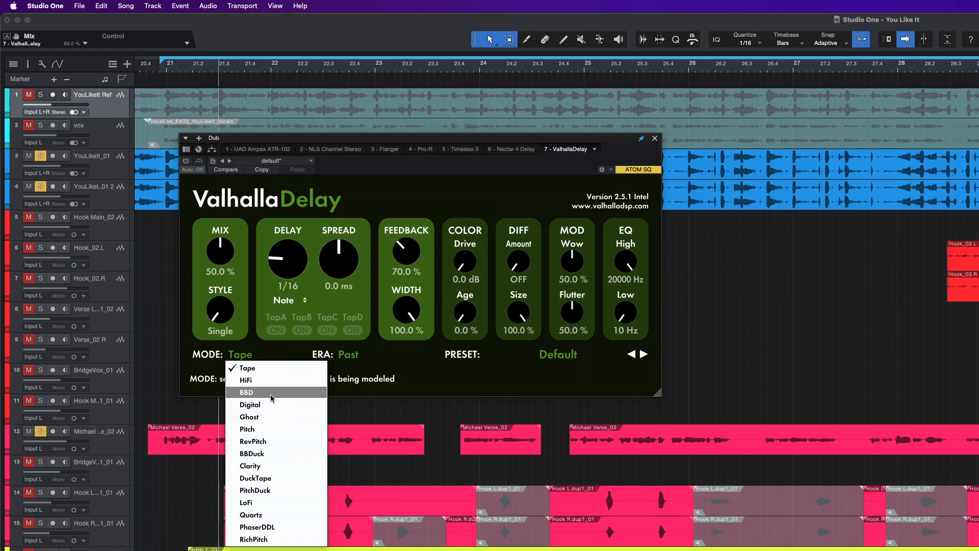
{"action": "left_click", "coordinate": [407, 370]}
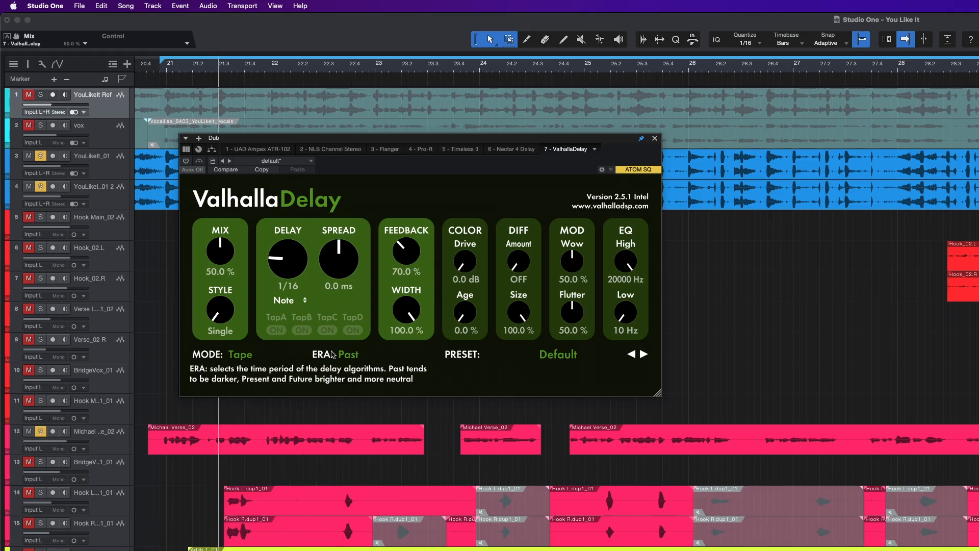
{"action": "left_click", "coordinate": [349, 355]}
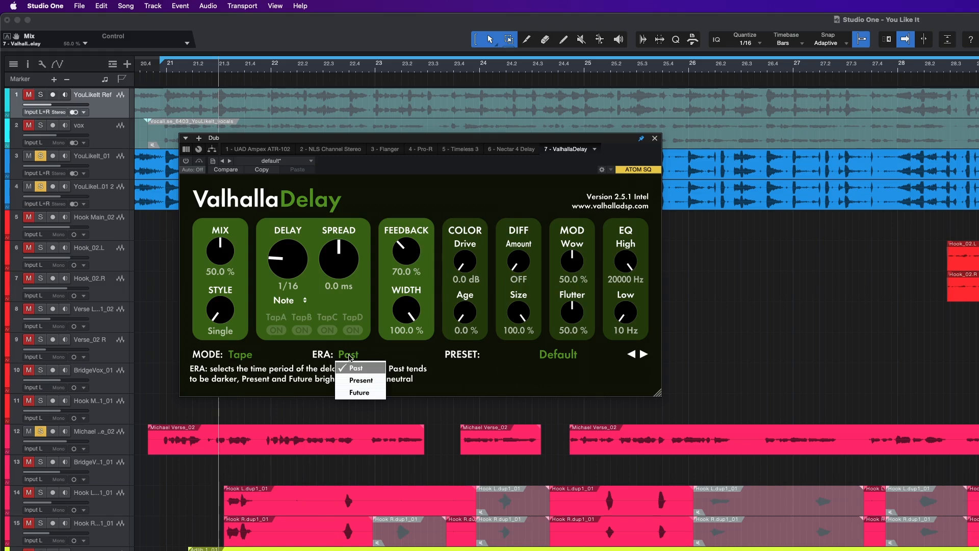
{"action": "left_click", "coordinate": [526, 368]}
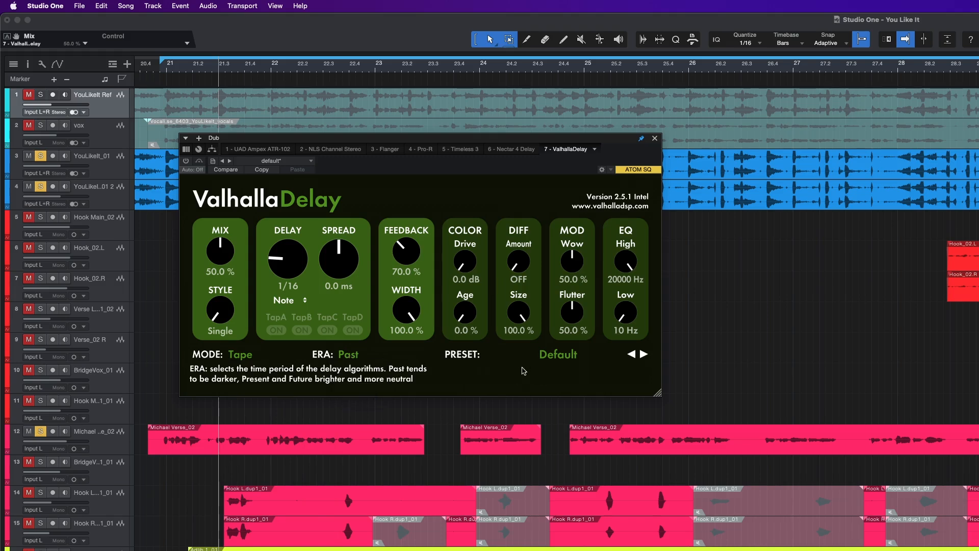
{"action": "left_click", "coordinate": [558, 355]}
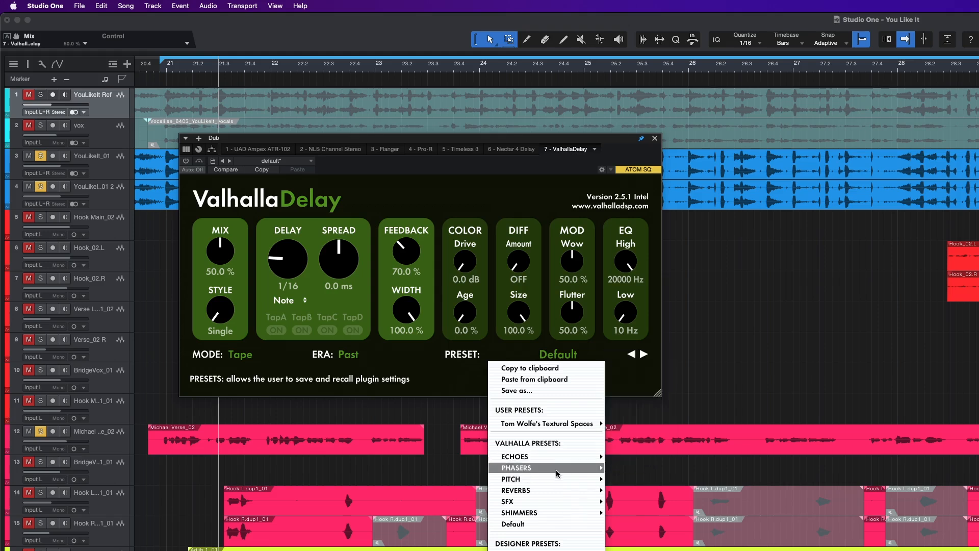
{"action": "left_click", "coordinate": [448, 380]}
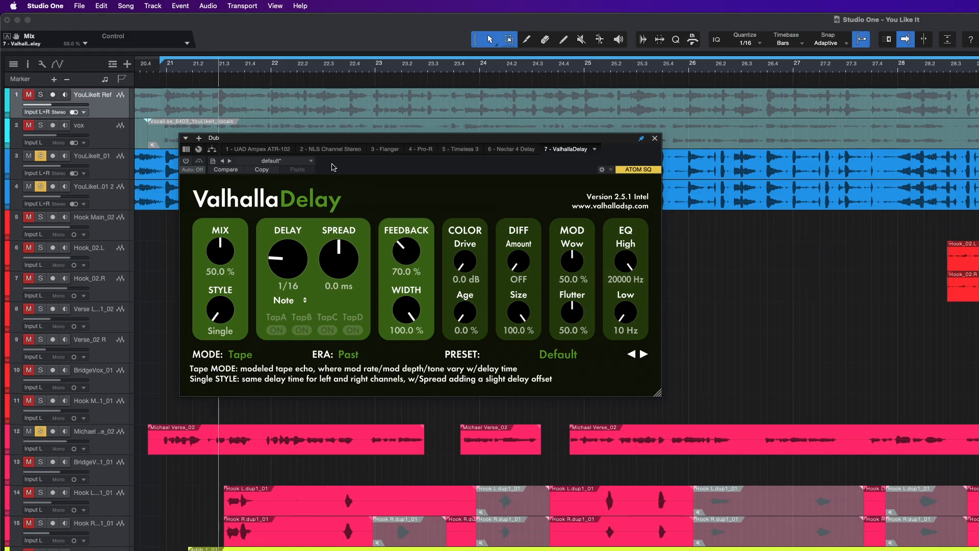
{"action": "left_click", "coordinate": [244, 355]}
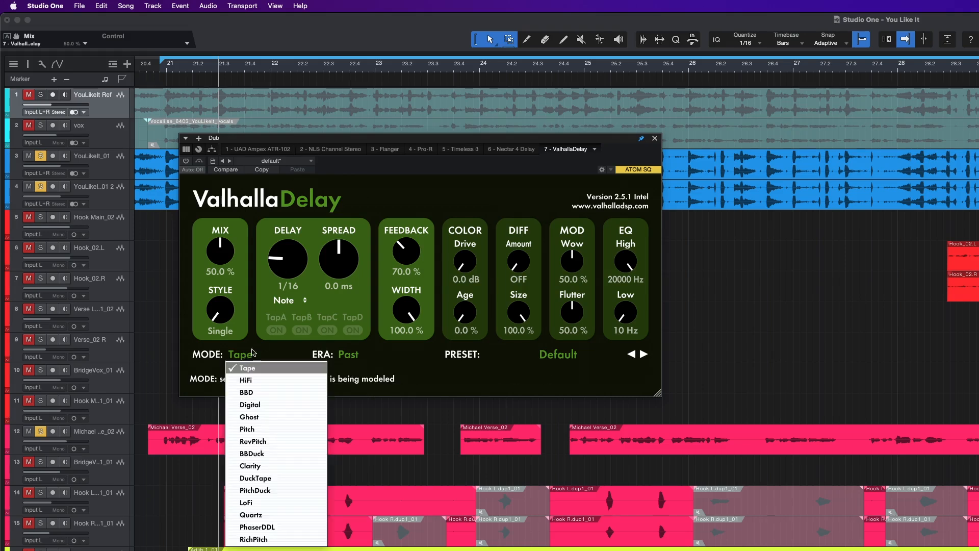
{"action": "left_click", "coordinate": [532, 381]}
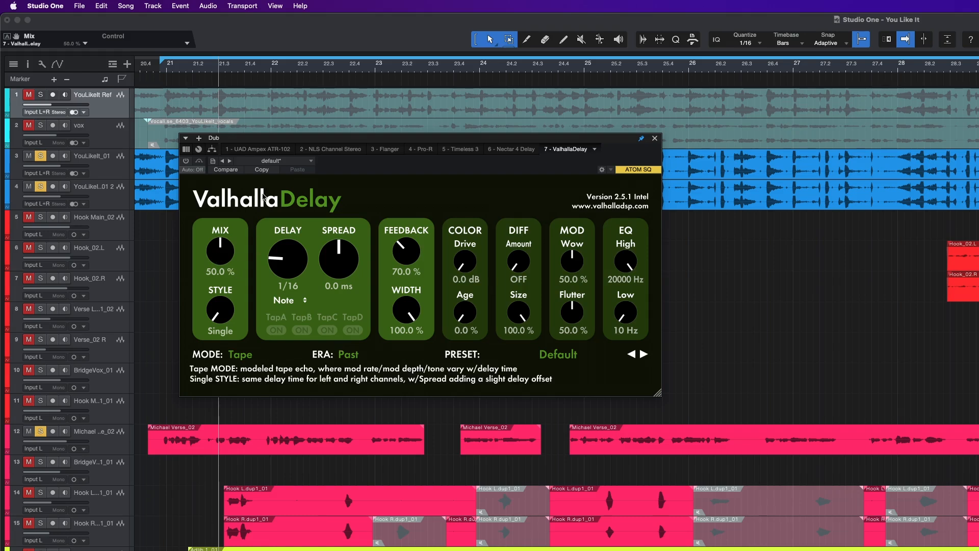
- Audition the song without the delay, activate ValhallaDelay and restart playback
{"action": "key", "text": "space"}
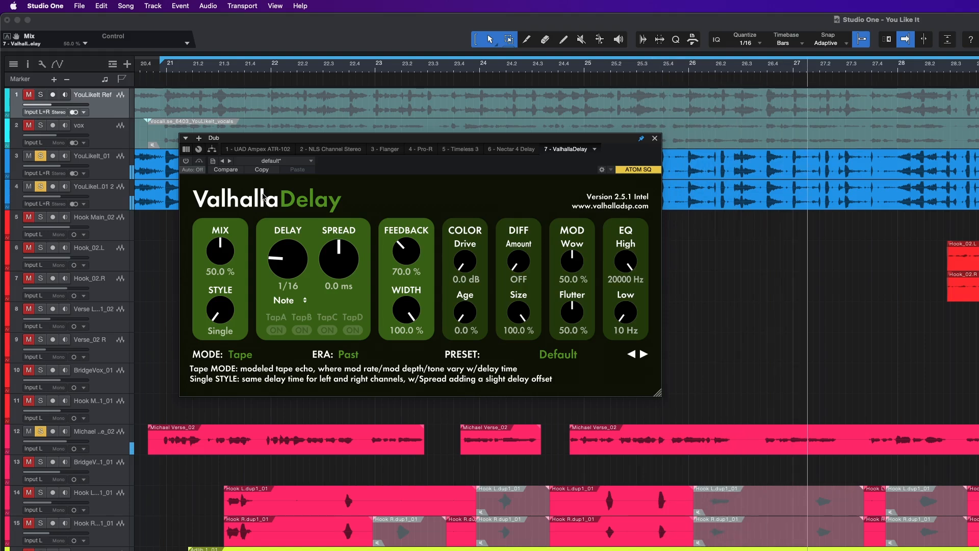
{"action": "key", "text": "space"}
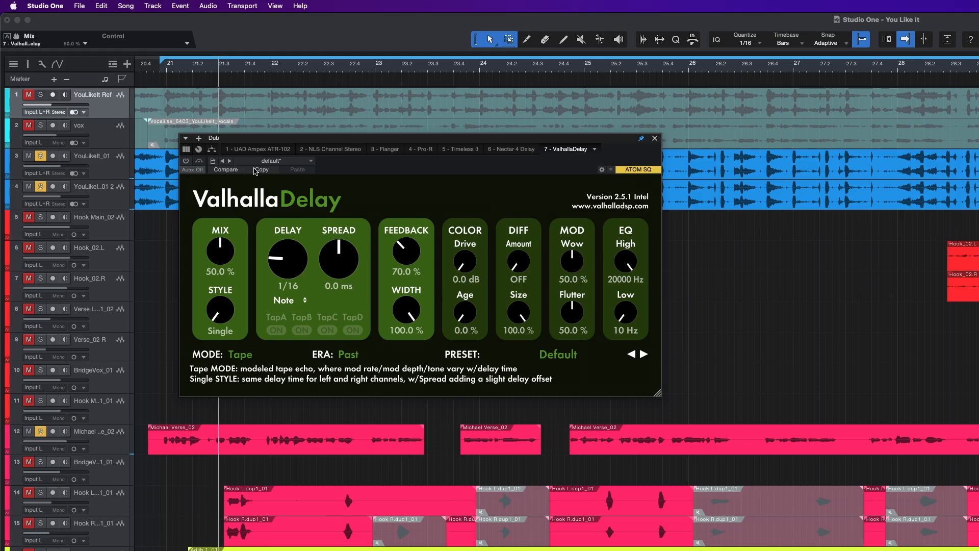
{"action": "left_click", "coordinate": [186, 161]}
{"action": "key", "text": "space"}
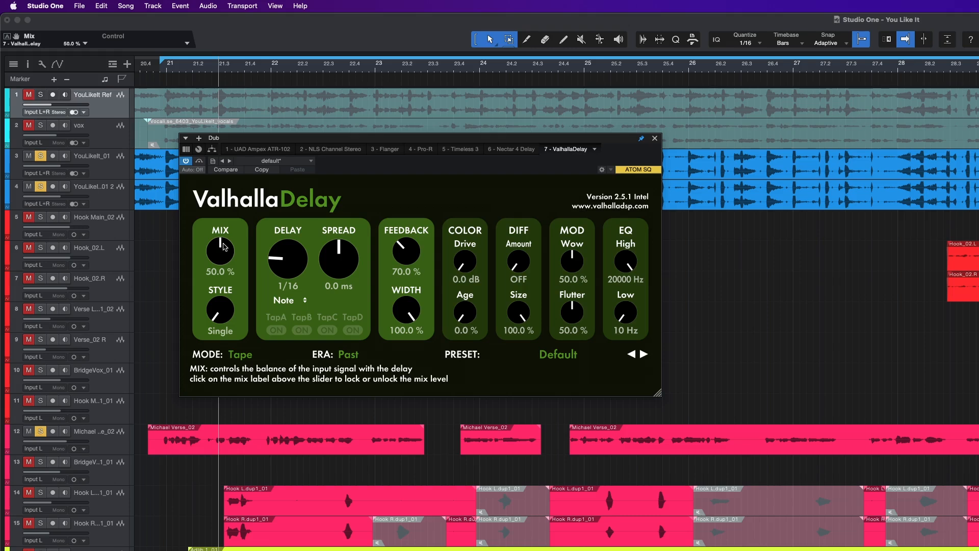
- Lower the delay's Mix to 2.7 % during playback
{"action": "left_click_drag", "start_coordinate": [223, 247], "coordinate": [222, 304]}
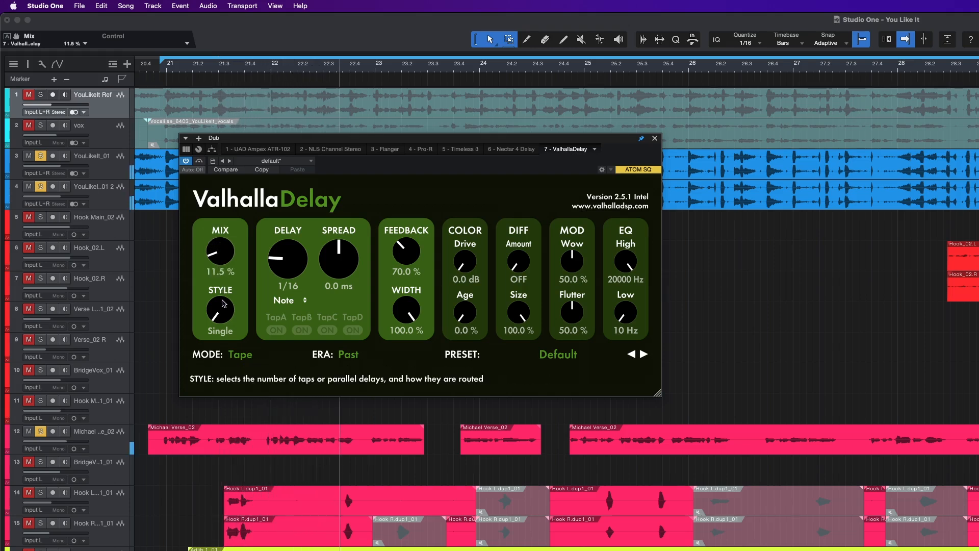
{"action": "left_click_drag", "start_coordinate": [224, 255], "coordinate": [223, 264]}
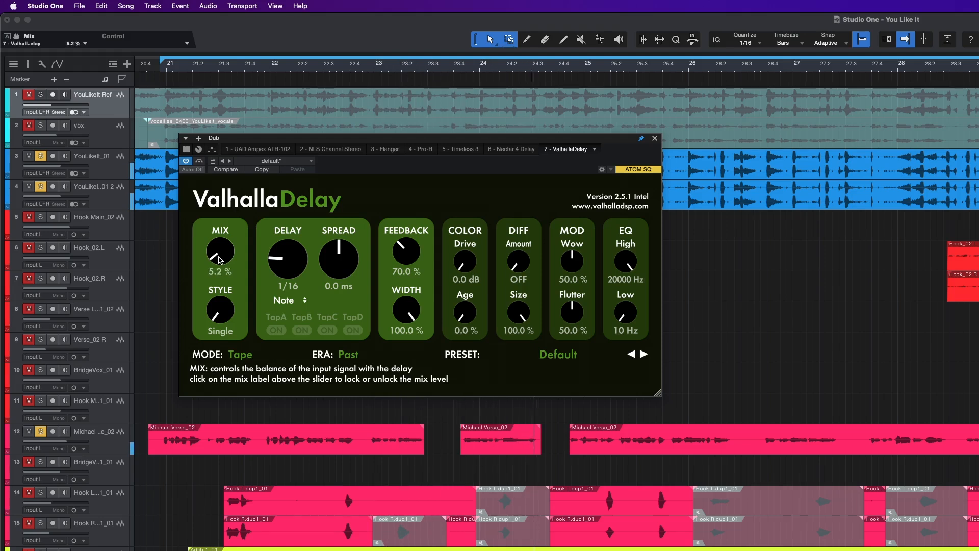
{"action": "left_click_drag", "start_coordinate": [218, 256], "coordinate": [219, 262]}
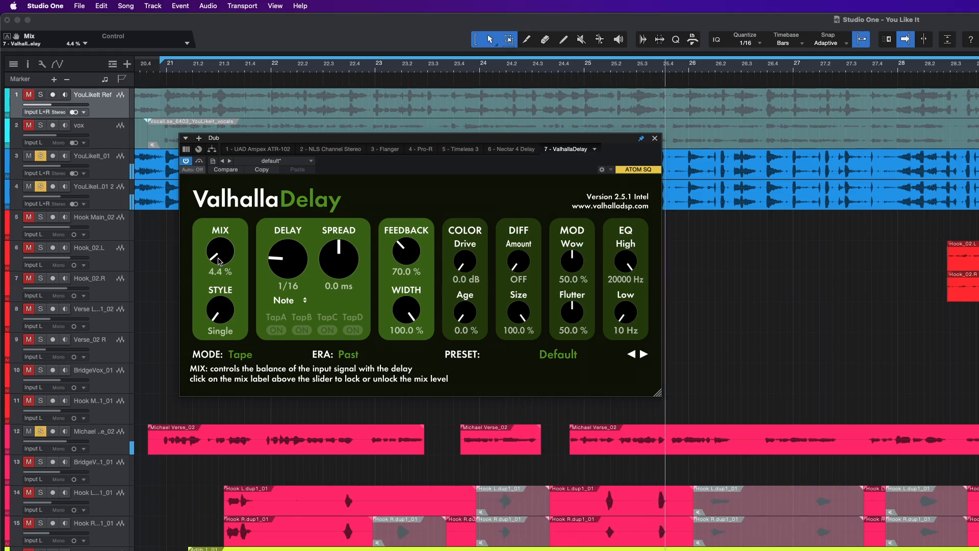
{"action": "left_click_drag", "start_coordinate": [218, 261], "coordinate": [218, 262]}
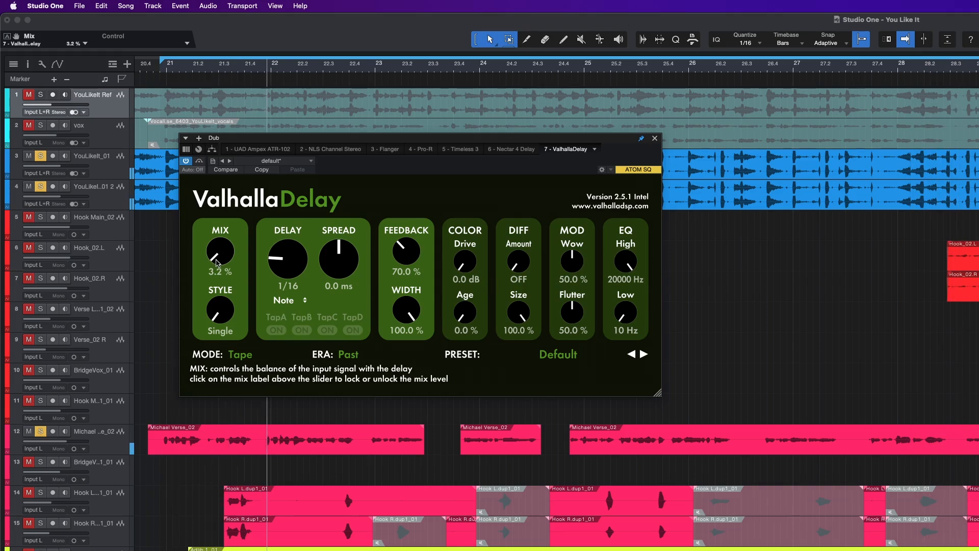
{"action": "left_click_drag", "start_coordinate": [217, 253], "coordinate": [217, 254]}
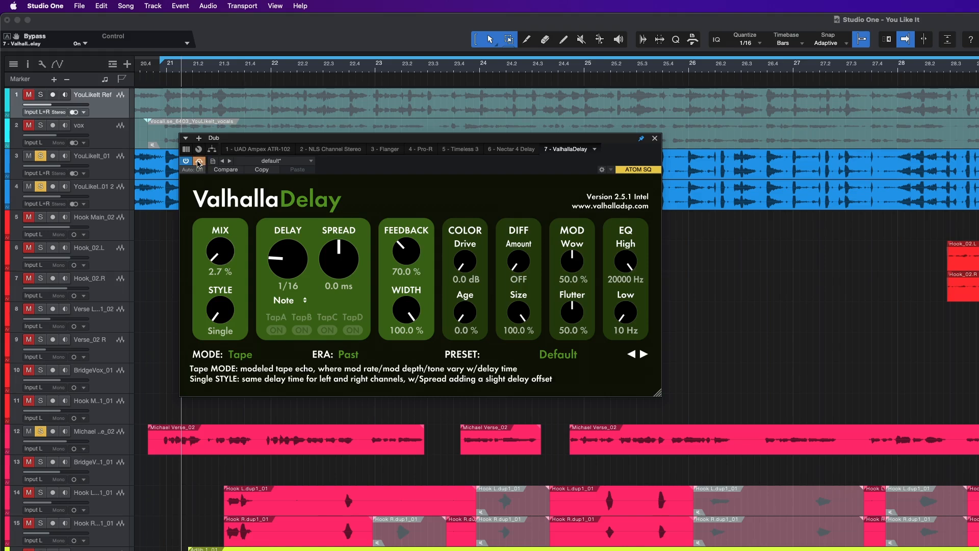
- Compare playback with the delay bypassed, turn the bypass off and raise the Mix to 31.0 %
{"action": "key", "text": "space"}
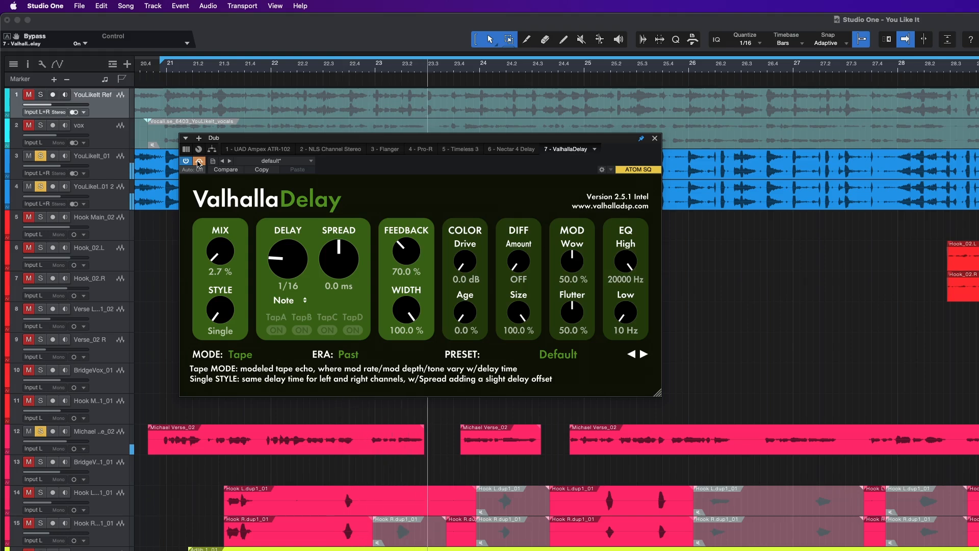
{"action": "left_click", "coordinate": [199, 161]}
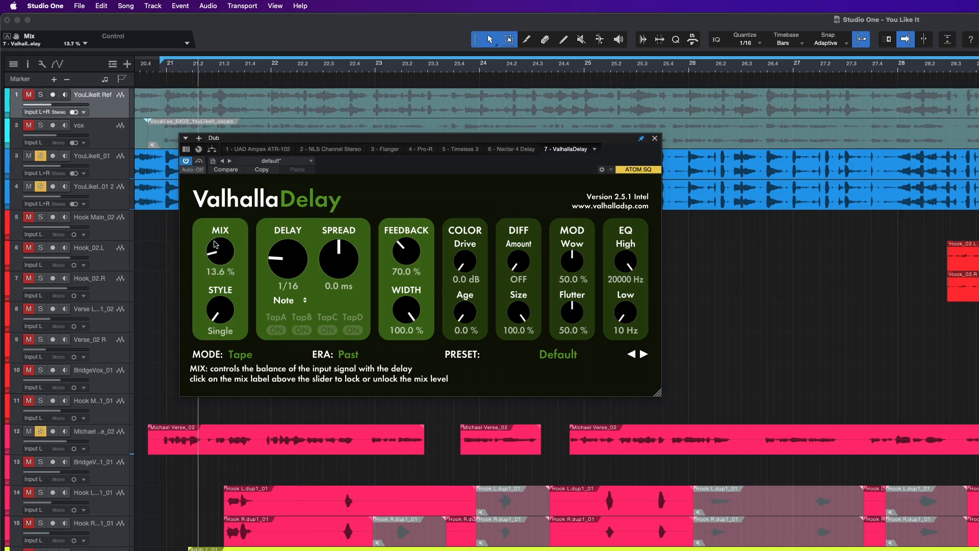
{"action": "left_click_drag", "start_coordinate": [215, 245], "coordinate": [212, 231]}
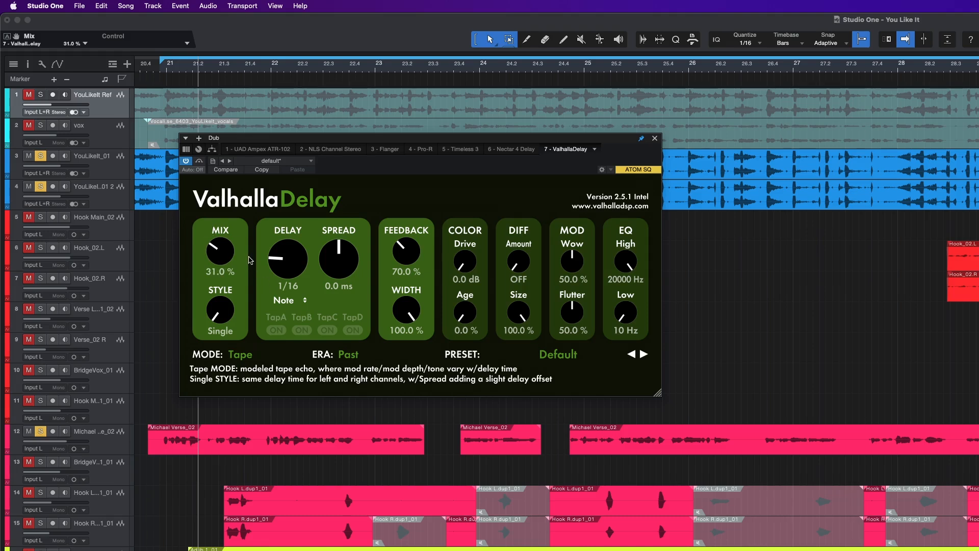
- Review the Era and Mode options again, keeping Past and Tape selected
{"action": "left_click", "coordinate": [347, 355]}
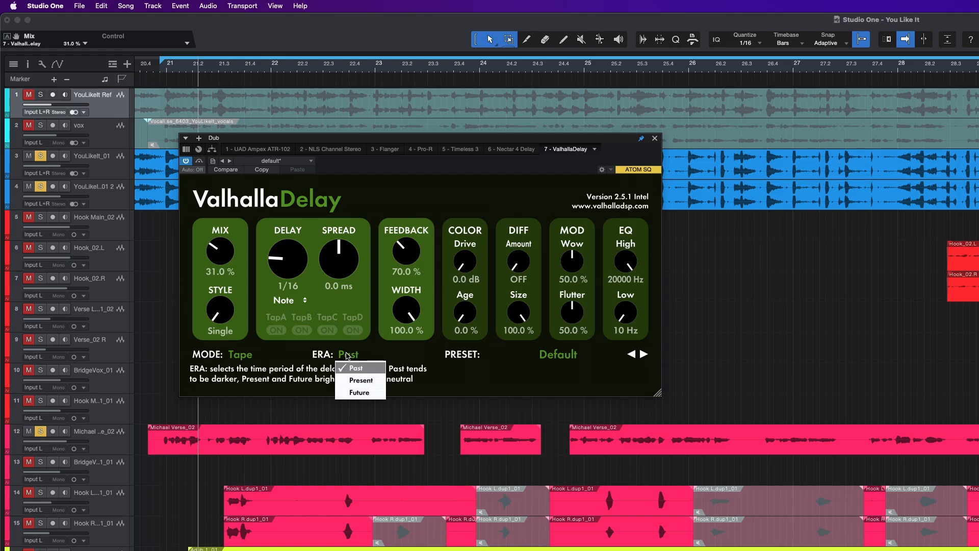
{"action": "left_click", "coordinate": [305, 355]}
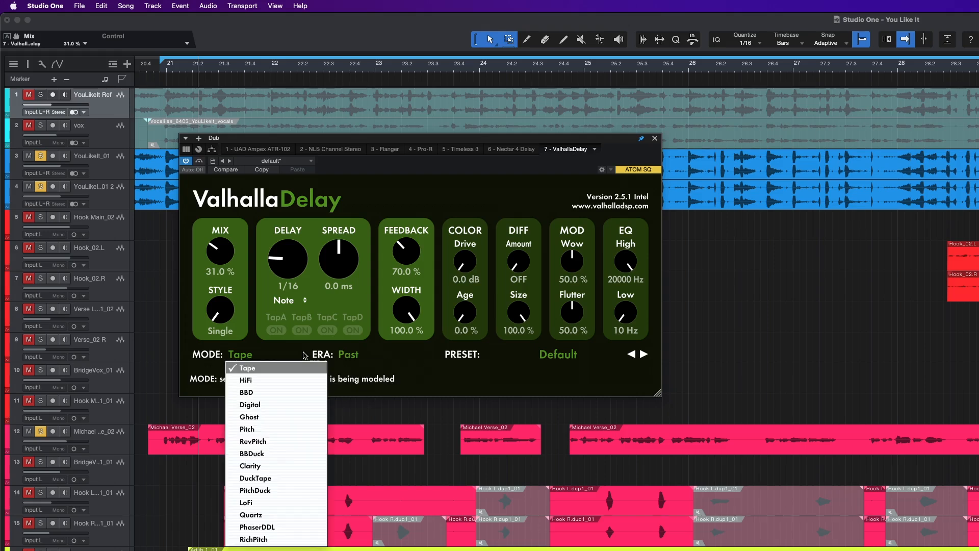
{"action": "left_click", "coordinate": [452, 387]}
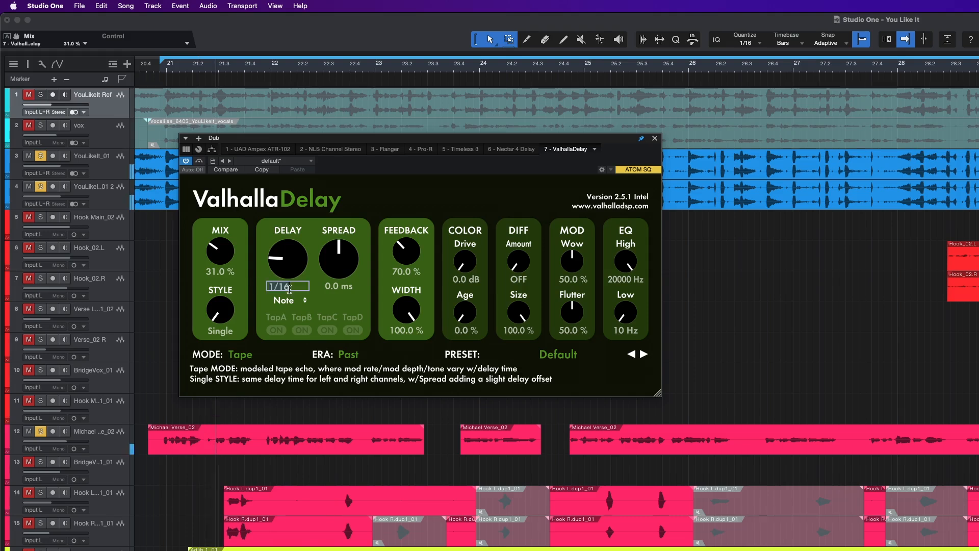
- Try a 1/4 note delay time with the Mix lowered to 3.1 %
{"action": "left_click_drag", "start_coordinate": [287, 265], "coordinate": [283, 247]}
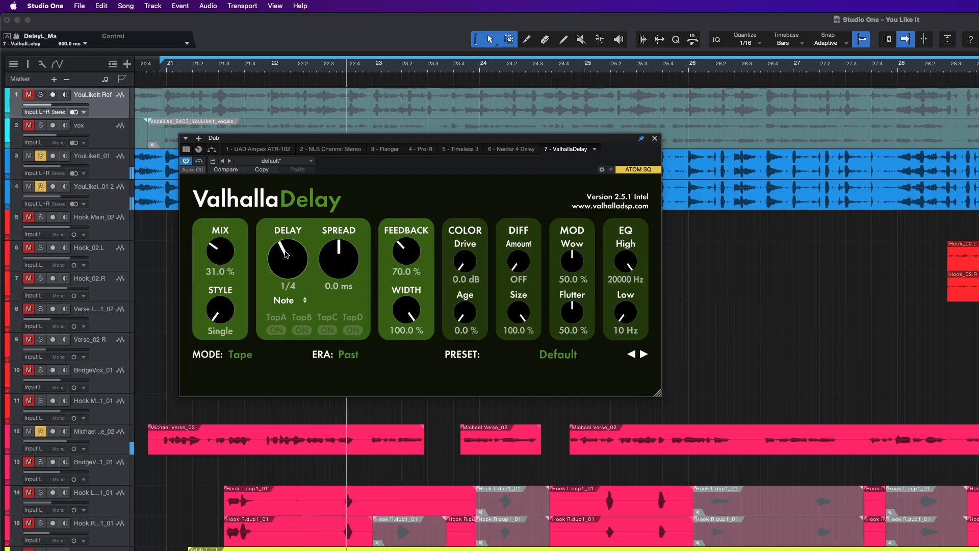
{"action": "left_click_drag", "start_coordinate": [220, 252], "coordinate": [211, 284]}
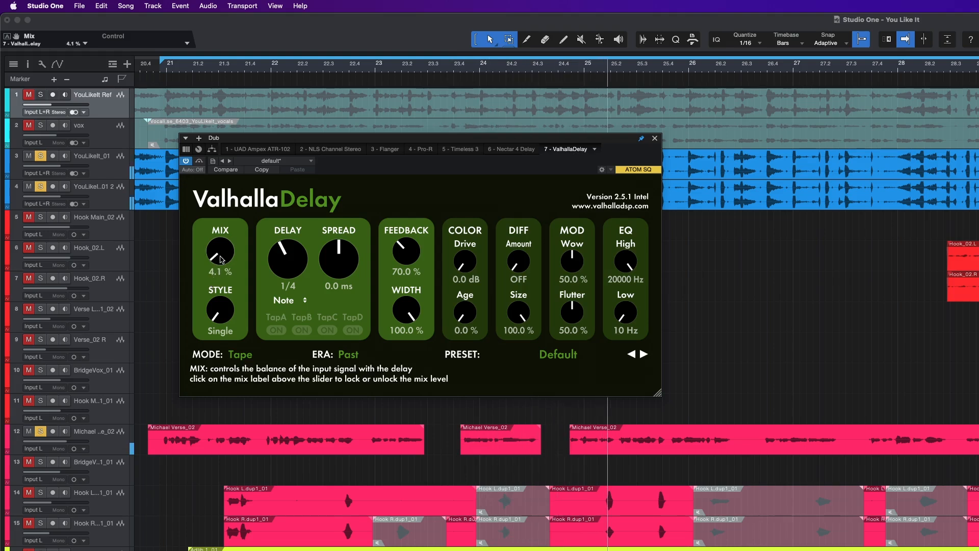
{"action": "left_click_drag", "start_coordinate": [219, 256], "coordinate": [218, 255]}
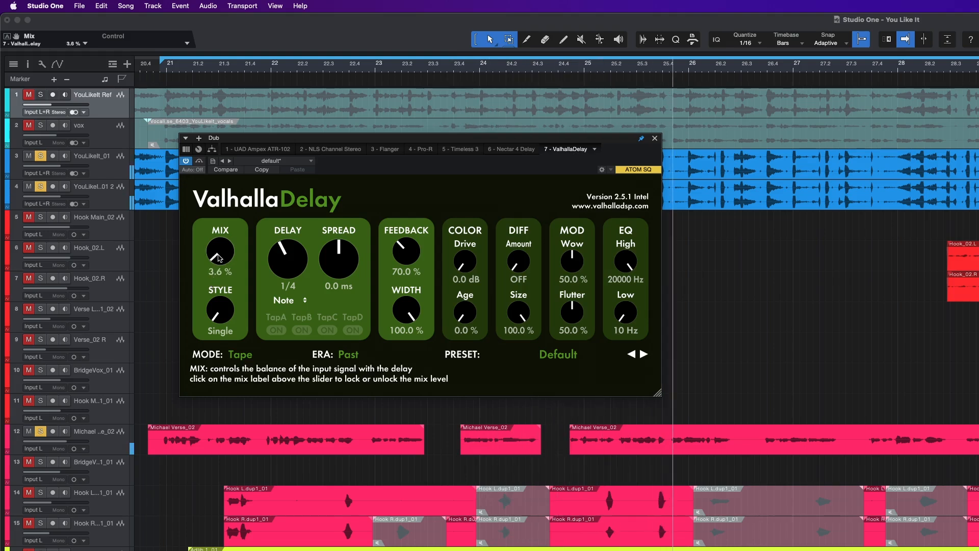
{"action": "scroll", "coordinate": [217, 255], "scroll_direction": "down", "scroll_amount": 1}
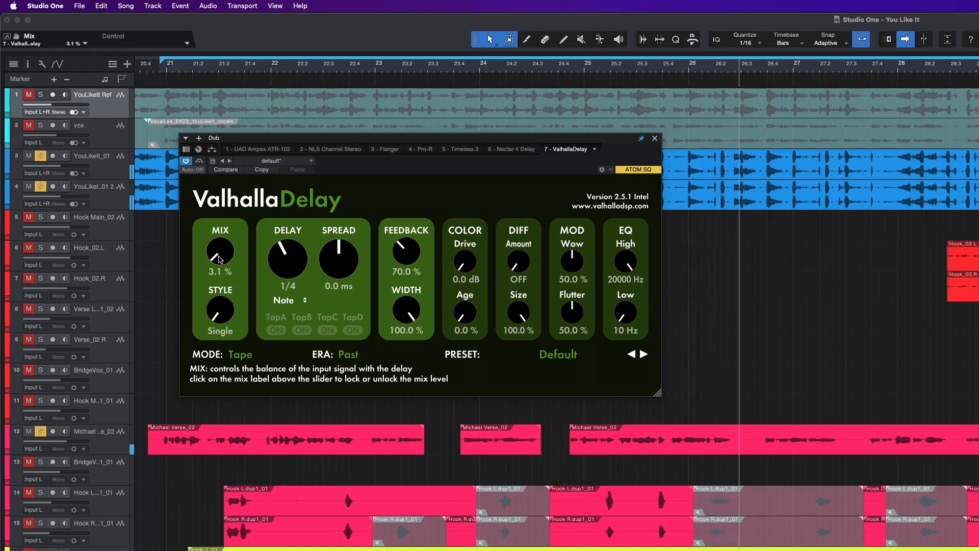
- Set the delay time to a 1/8 note and the Mix to 1.7 %
{"action": "scroll", "coordinate": [280, 263], "scroll_direction": "down", "scroll_amount": 1}
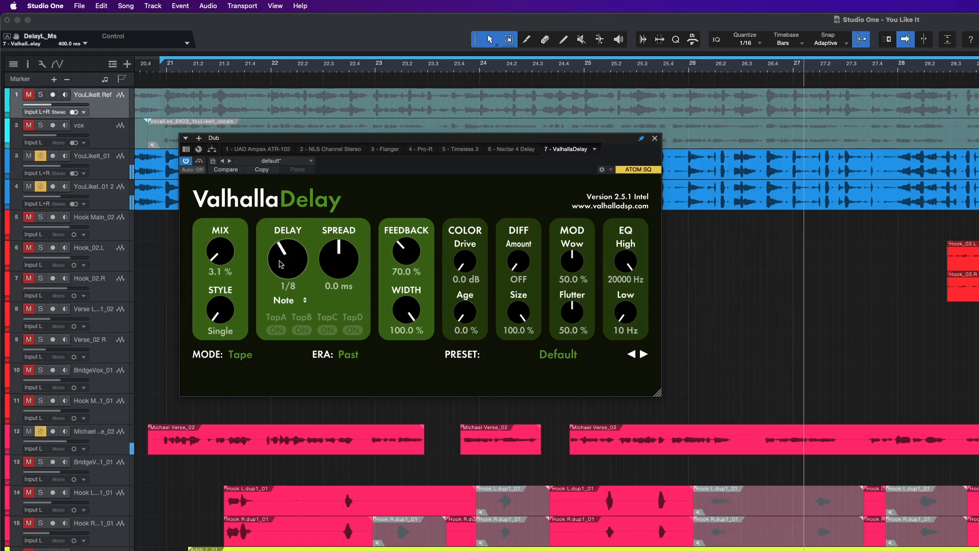
{"action": "scroll", "coordinate": [214, 255], "scroll_direction": "down", "scroll_amount": 1}
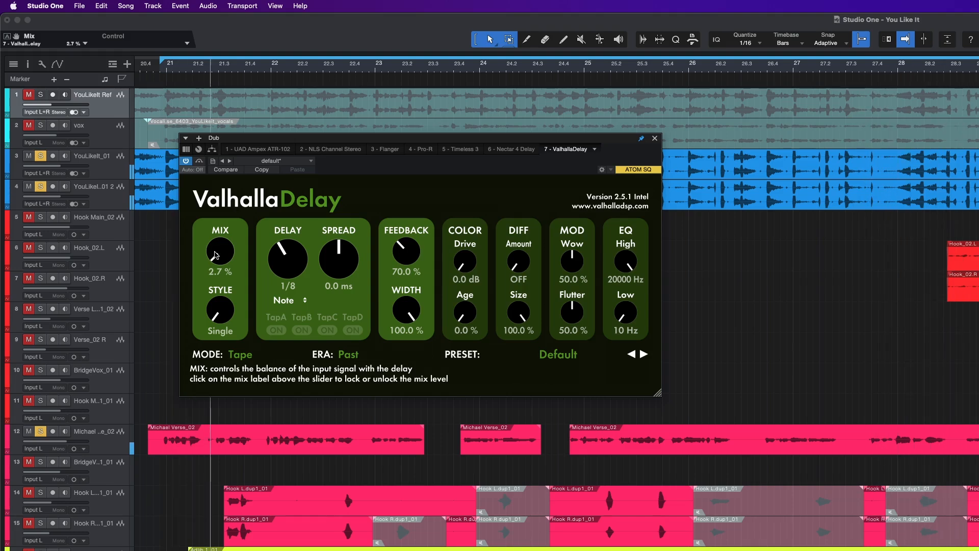
{"action": "scroll", "coordinate": [214, 255], "scroll_direction": "down", "scroll_amount": 3}
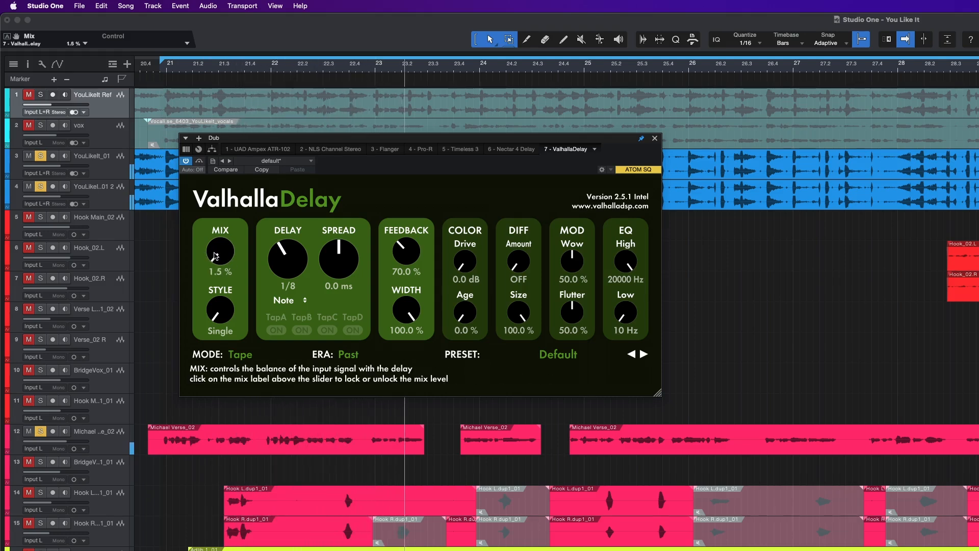
{"action": "scroll", "coordinate": [215, 255], "scroll_direction": "up", "scroll_amount": 2}
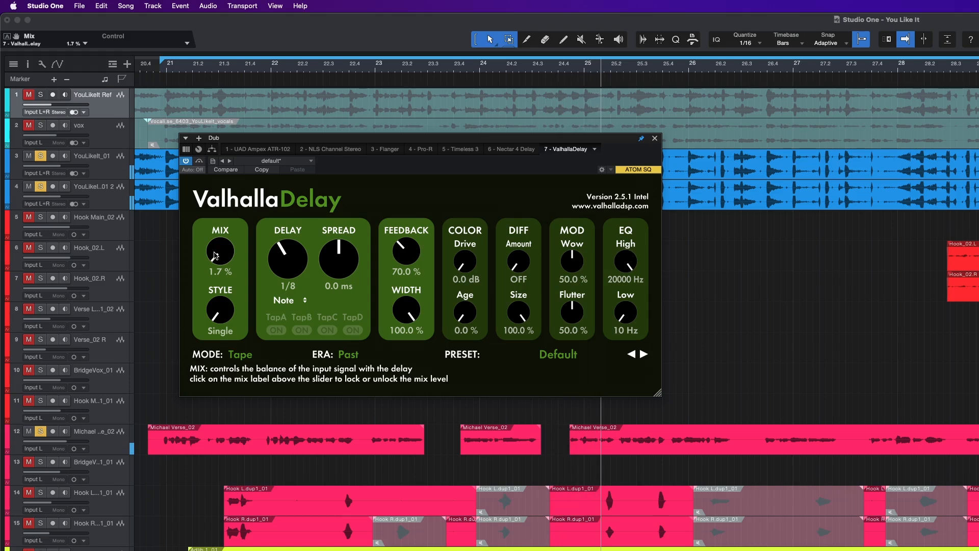
- Reduce the delay's Feedback to 60.6 %
{"action": "scroll", "coordinate": [399, 257], "scroll_direction": "down", "scroll_amount": 3}
{"action": "scroll", "coordinate": [399, 256], "scroll_direction": "down", "scroll_amount": 1}
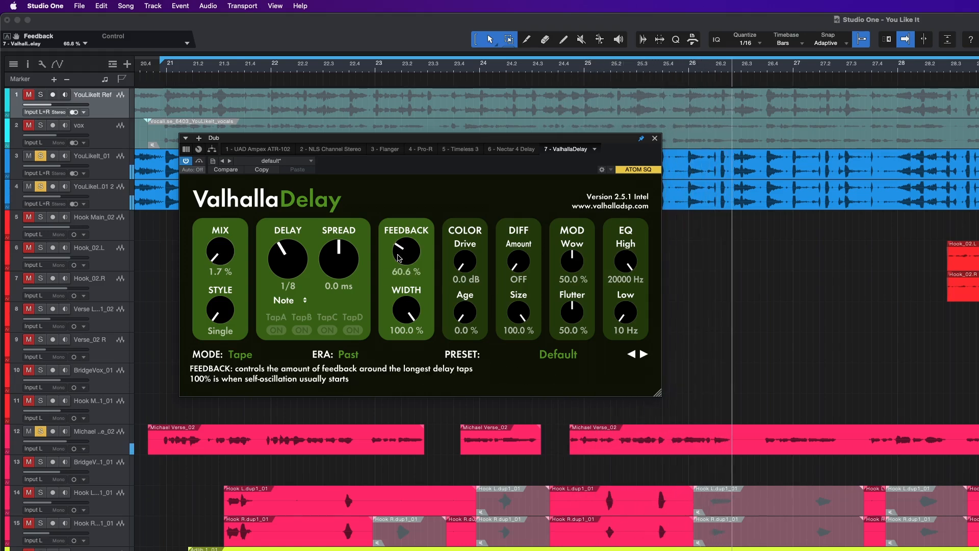
- Fine-tune the delay's Mix to 1.6 % and switch off its bypass to compare the processed sound
{"action": "scroll", "coordinate": [228, 253], "scroll_direction": "up", "scroll_amount": 1}
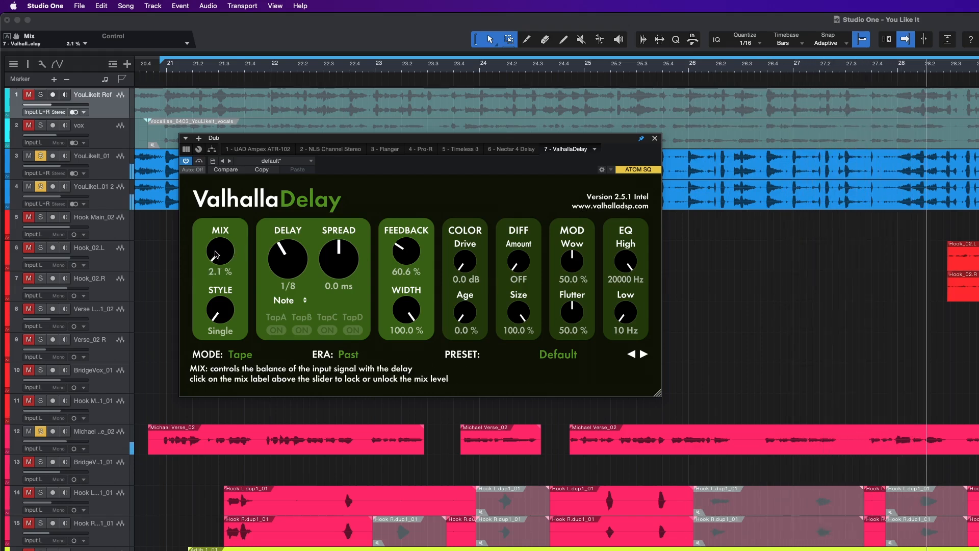
{"action": "scroll", "coordinate": [215, 253], "scroll_direction": "up", "scroll_amount": 1}
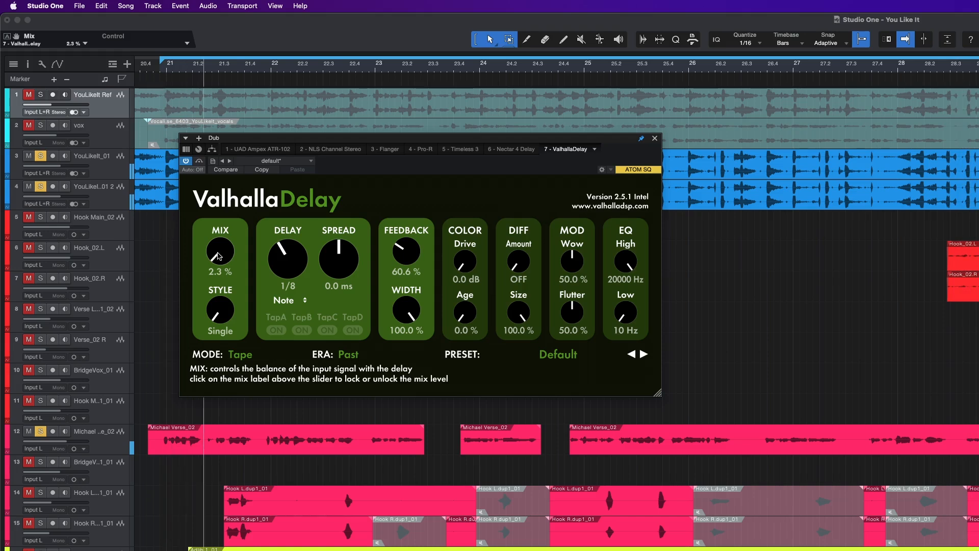
{"action": "scroll", "coordinate": [222, 255], "scroll_direction": "down", "scroll_amount": 2}
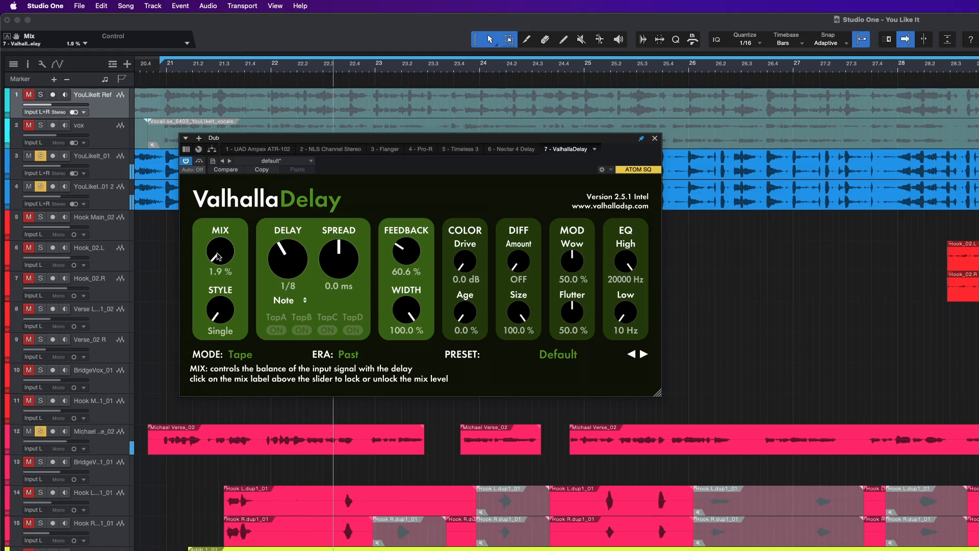
{"action": "scroll", "coordinate": [218, 257], "scroll_direction": "down", "scroll_amount": 1}
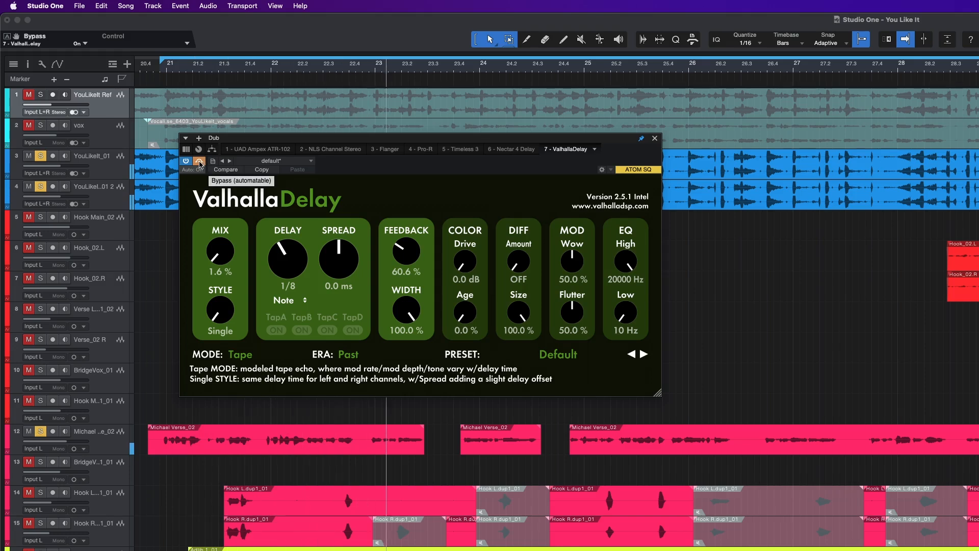
{"action": "left_click", "coordinate": [200, 163]}
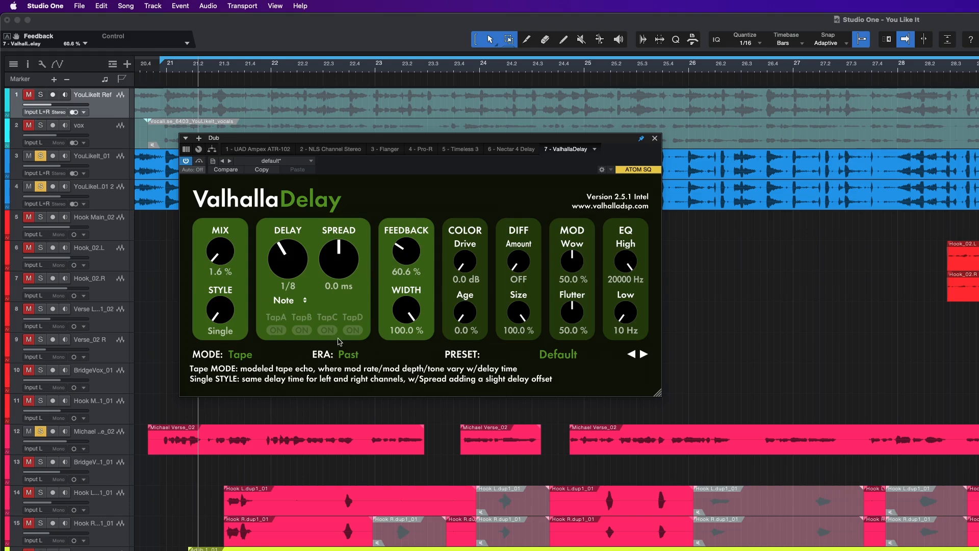
- Set the delay's Era to Present and compare the sound with the bypassed signal, leaving bypass off
{"action": "left_click", "coordinate": [348, 354]}
{"action": "left_click", "coordinate": [360, 380]}
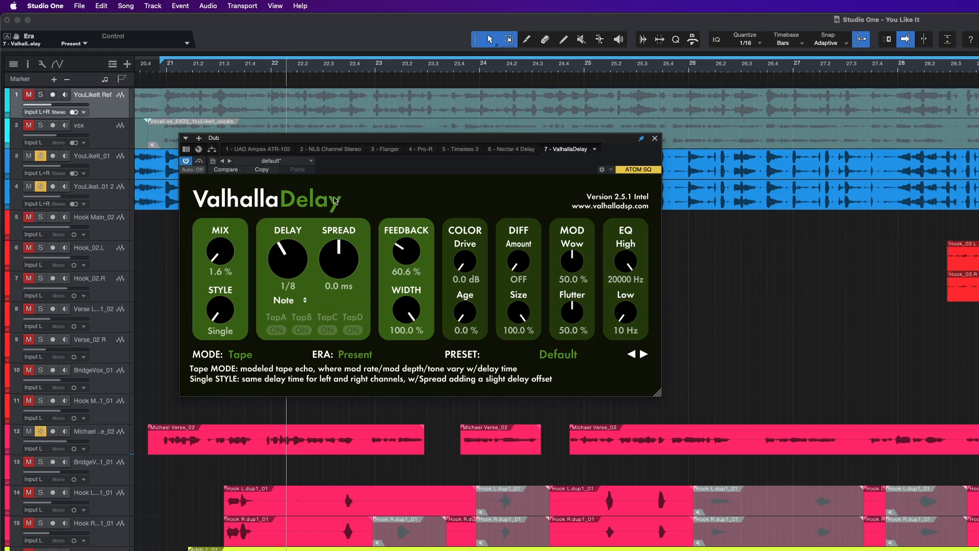
{"action": "left_click", "coordinate": [353, 356]}
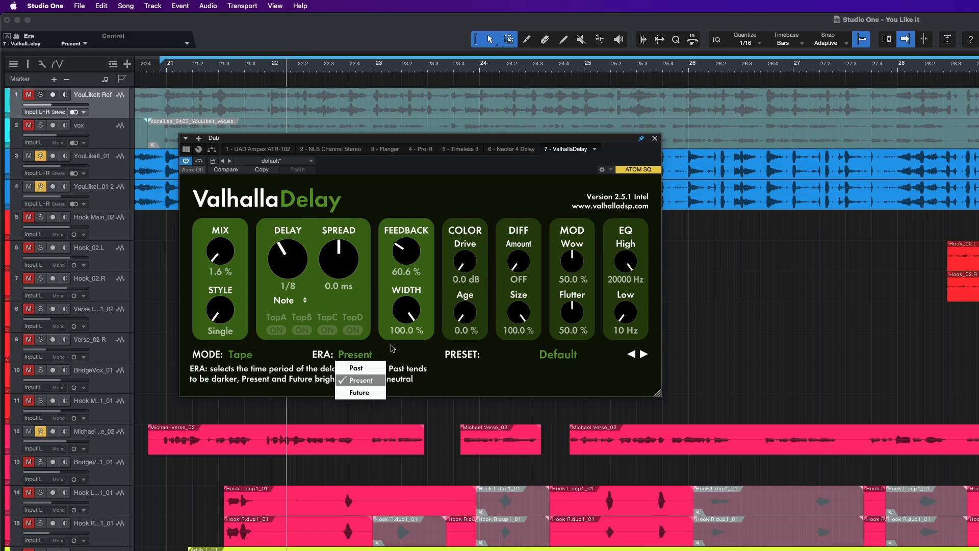
{"action": "left_click", "coordinate": [488, 380]}
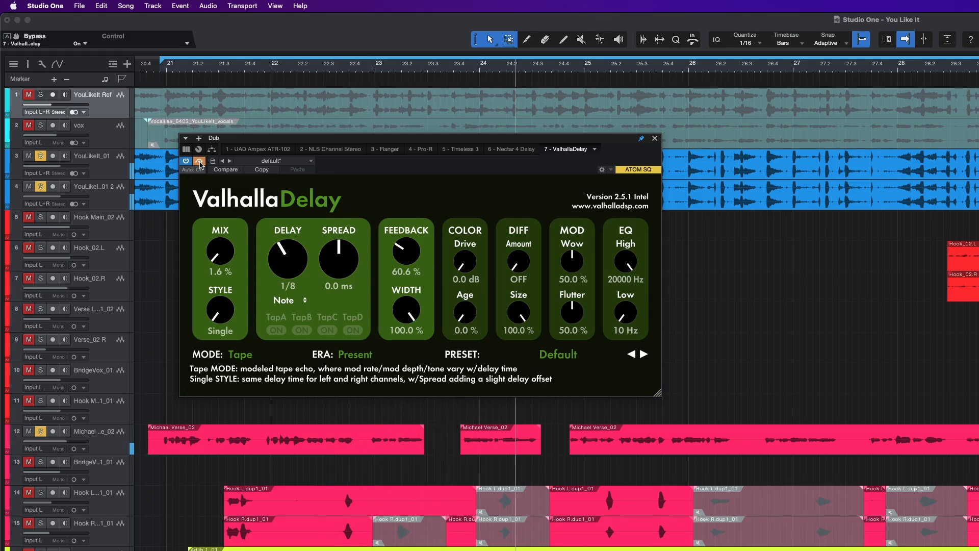
{"action": "left_click", "coordinate": [199, 162]}
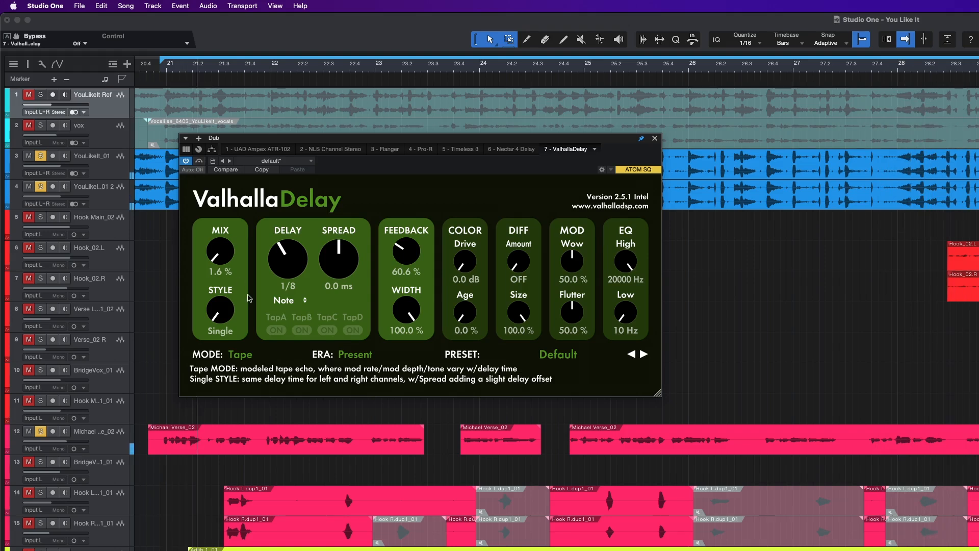
- Try the Future era on the delay and return it to Present
{"action": "left_click", "coordinate": [351, 358]}
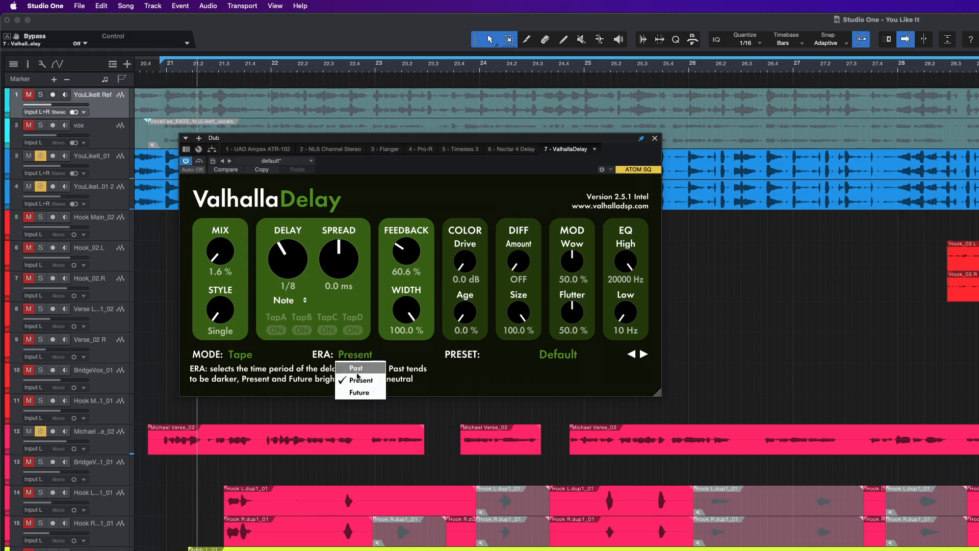
{"action": "left_click", "coordinate": [367, 394]}
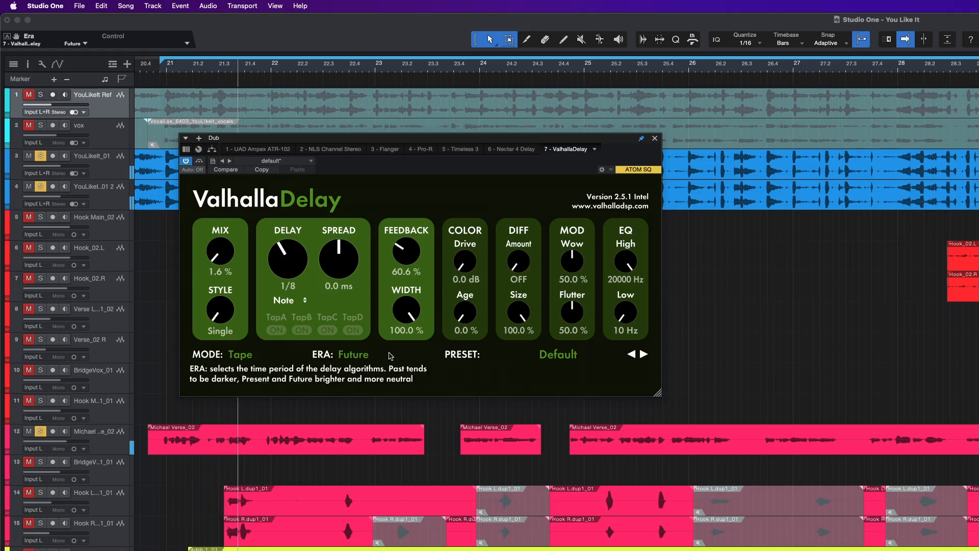
{"action": "left_click", "coordinate": [361, 355]}
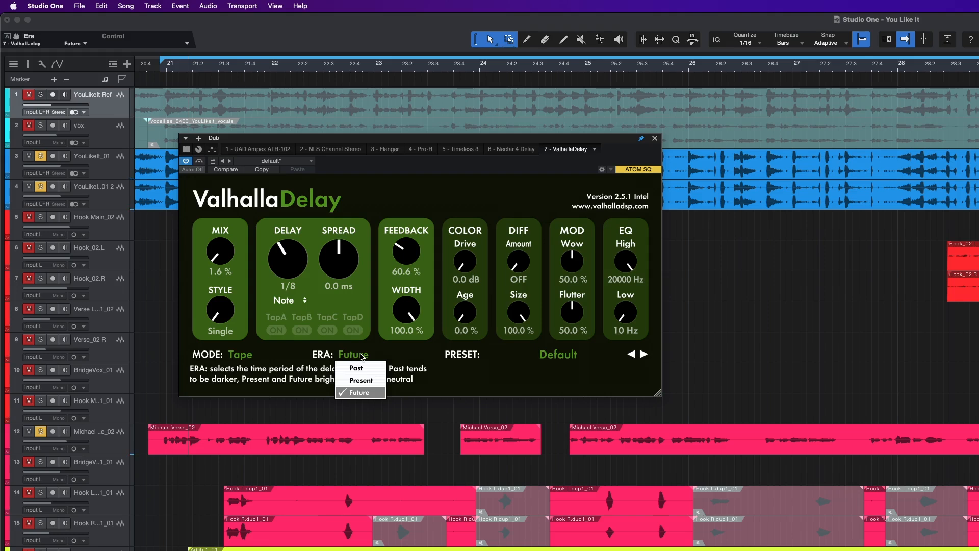
{"action": "left_click", "coordinate": [366, 381]}
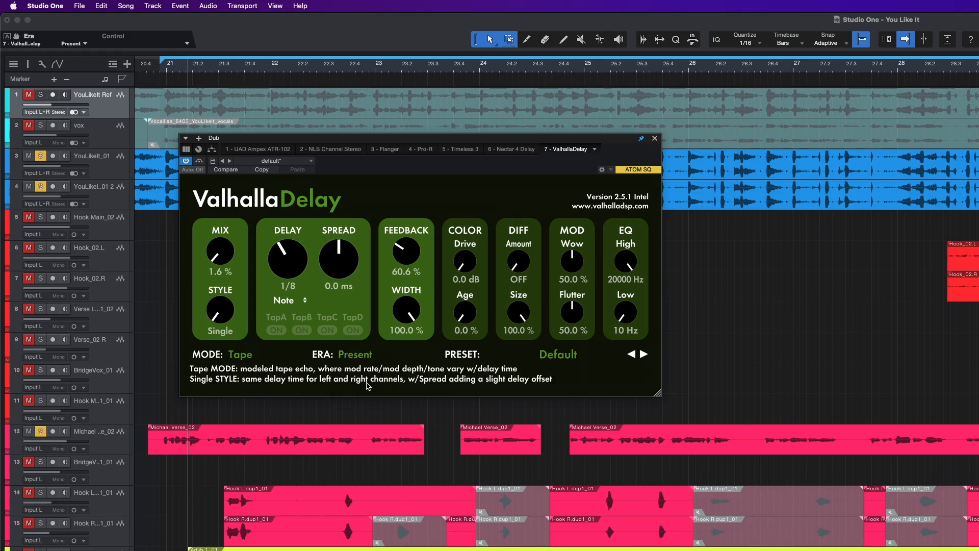
- Try the Digital delay mode and switch the Mode back to Tape
{"action": "left_click", "coordinate": [245, 357]}
{"action": "left_click", "coordinate": [260, 404]}
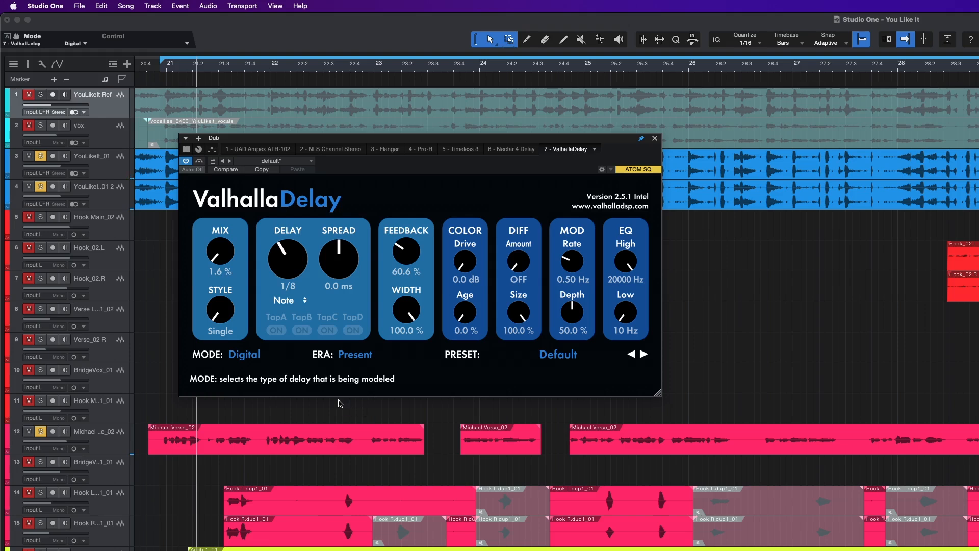
{"action": "left_click", "coordinate": [248, 356]}
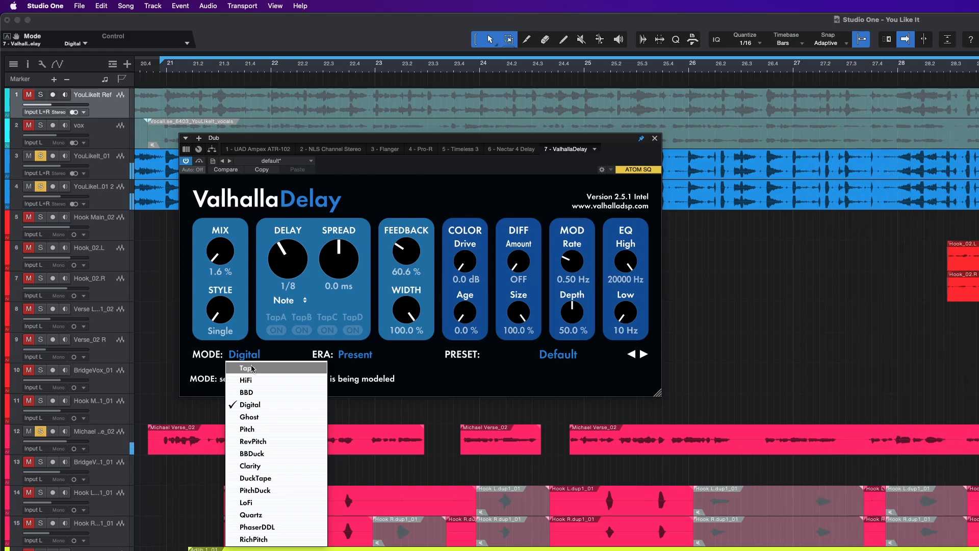
{"action": "left_click", "coordinate": [251, 368]}
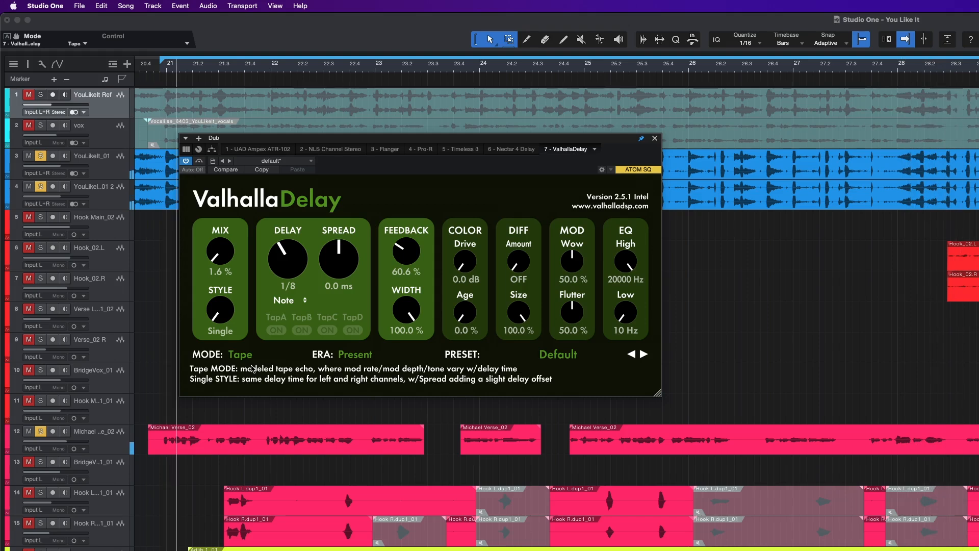
- Review the available Mode options while keeping Tape, and compare the delay against its bypassed signal
{"action": "left_click", "coordinate": [247, 356]}
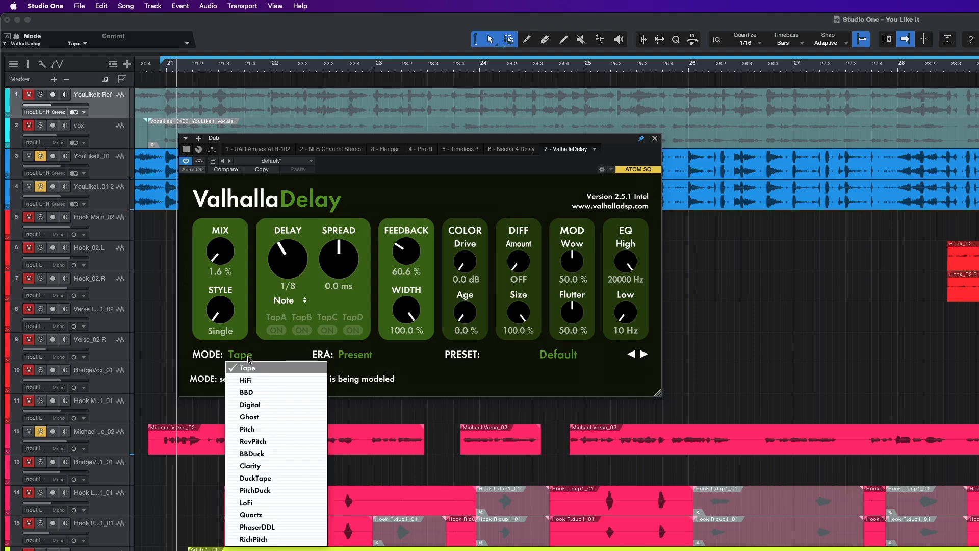
{"action": "left_click", "coordinate": [289, 367]}
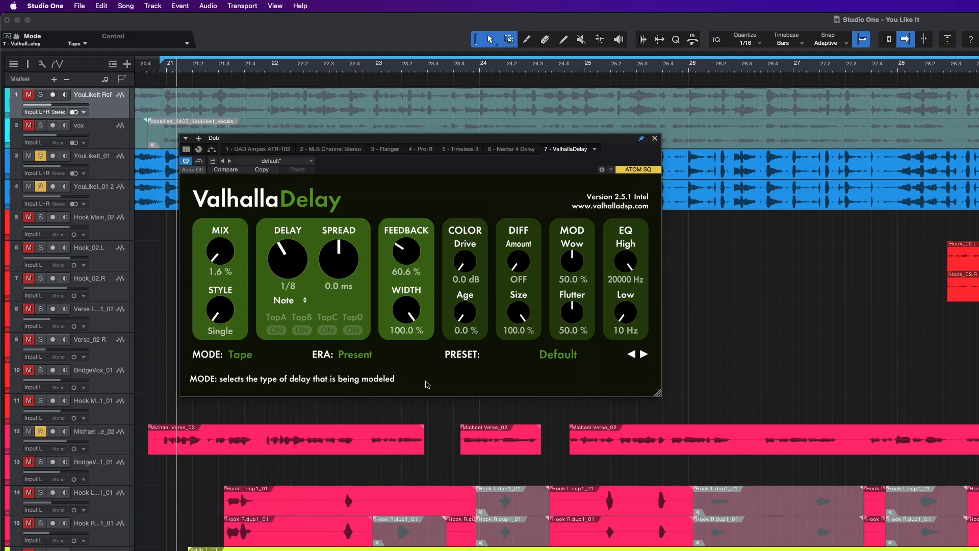
{"action": "left_click", "coordinate": [246, 355]}
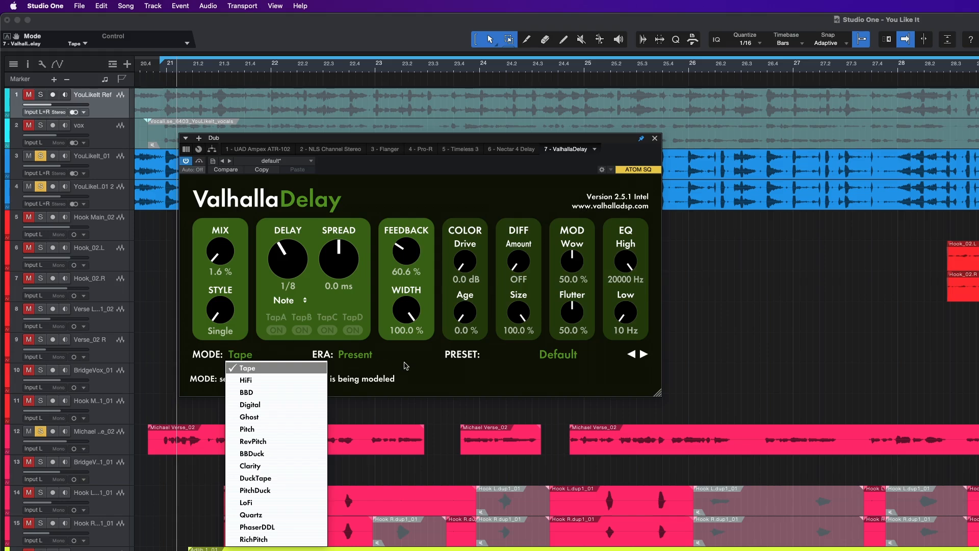
{"action": "left_click", "coordinate": [448, 383]}
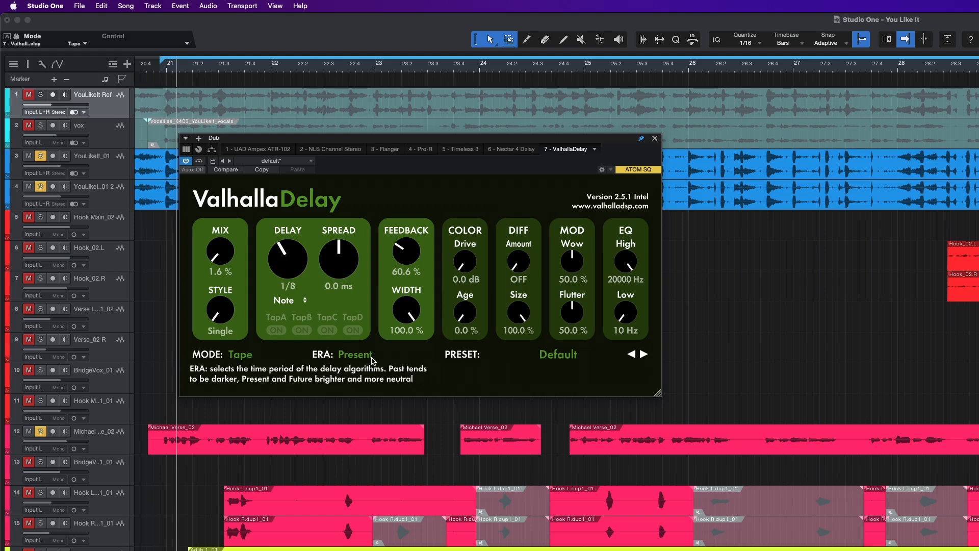
{"action": "left_click", "coordinate": [199, 161]}
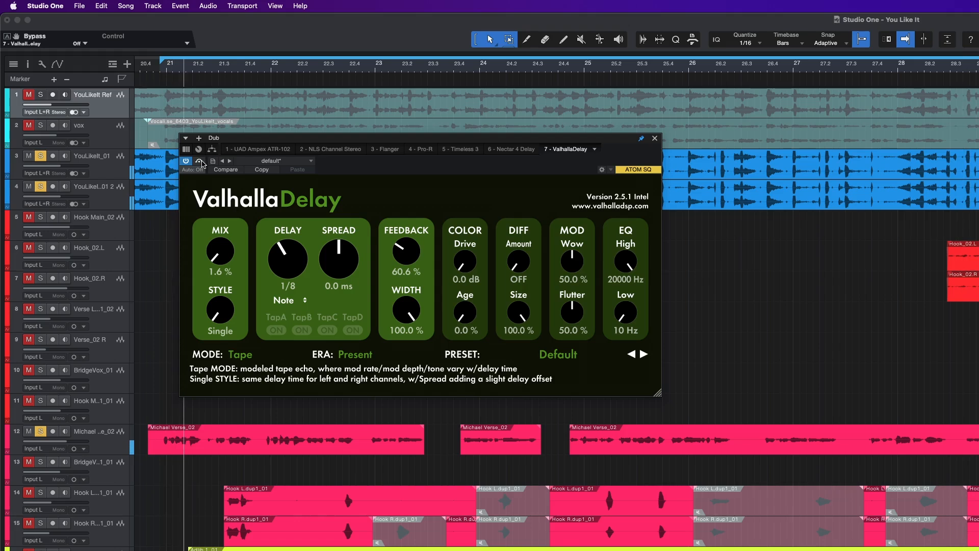